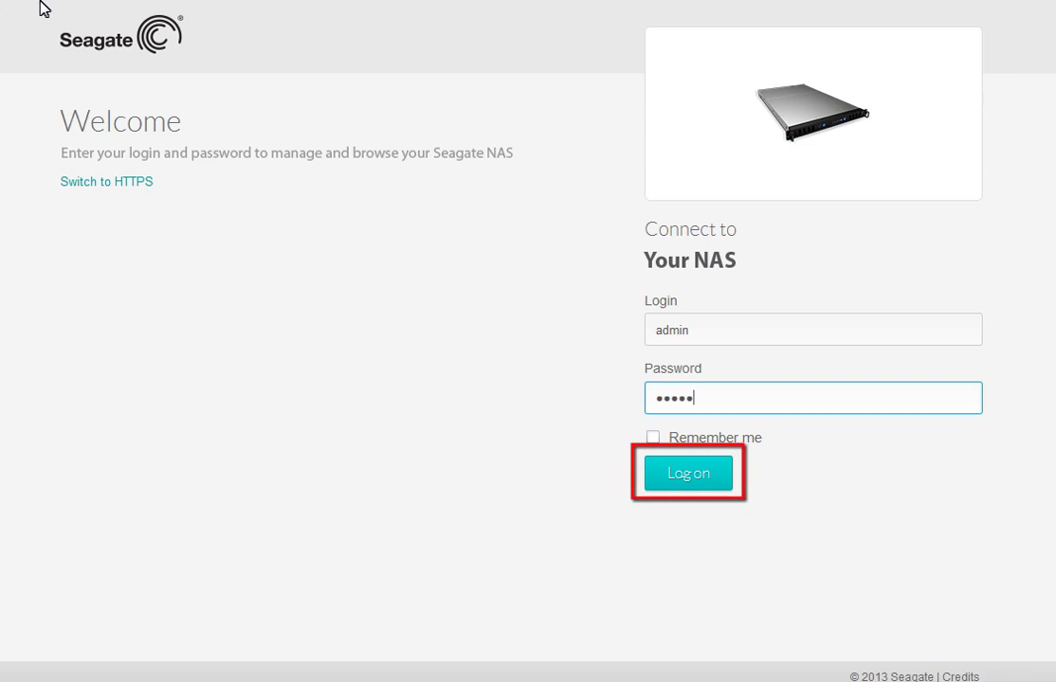
# Sign in, go to Network connections and show the available actions for LAN 2.
pyautogui.click(682, 467)
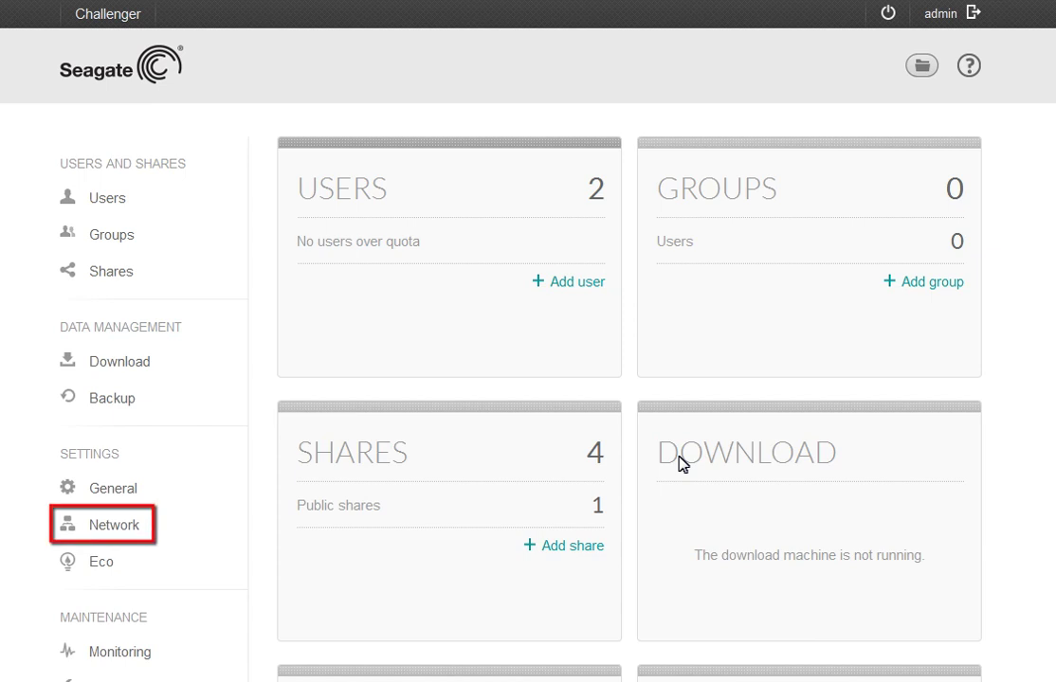
pyautogui.click(121, 530)
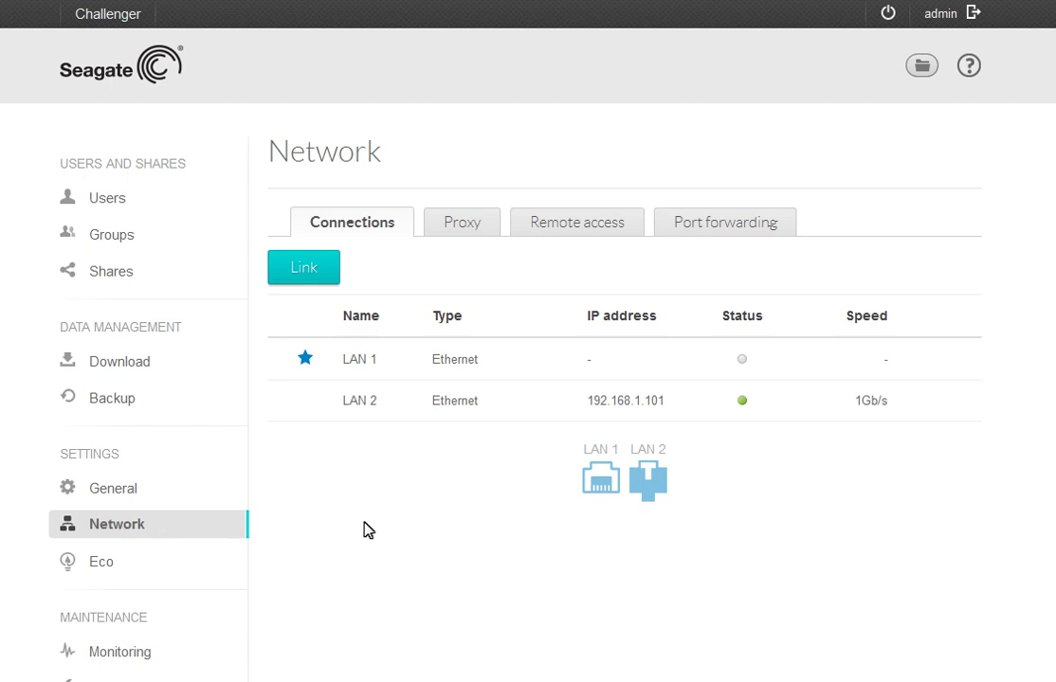
pyautogui.click(920, 406)
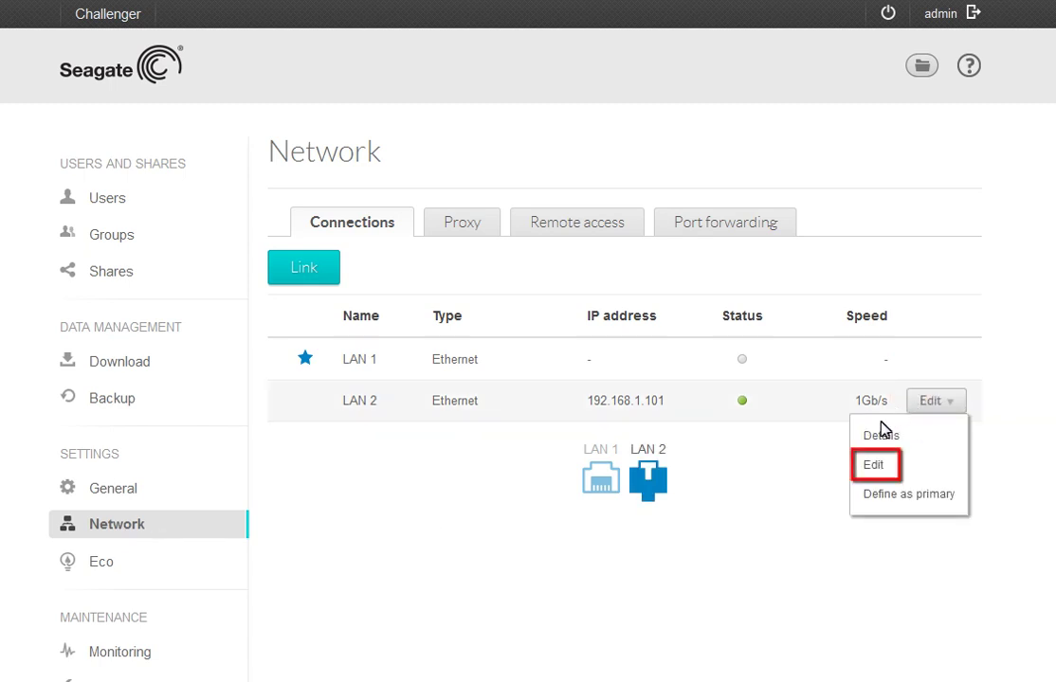
# Edit LAN 2, add DNS server 192.168.2.36, and save the connection settings.
pyautogui.click(873, 462)
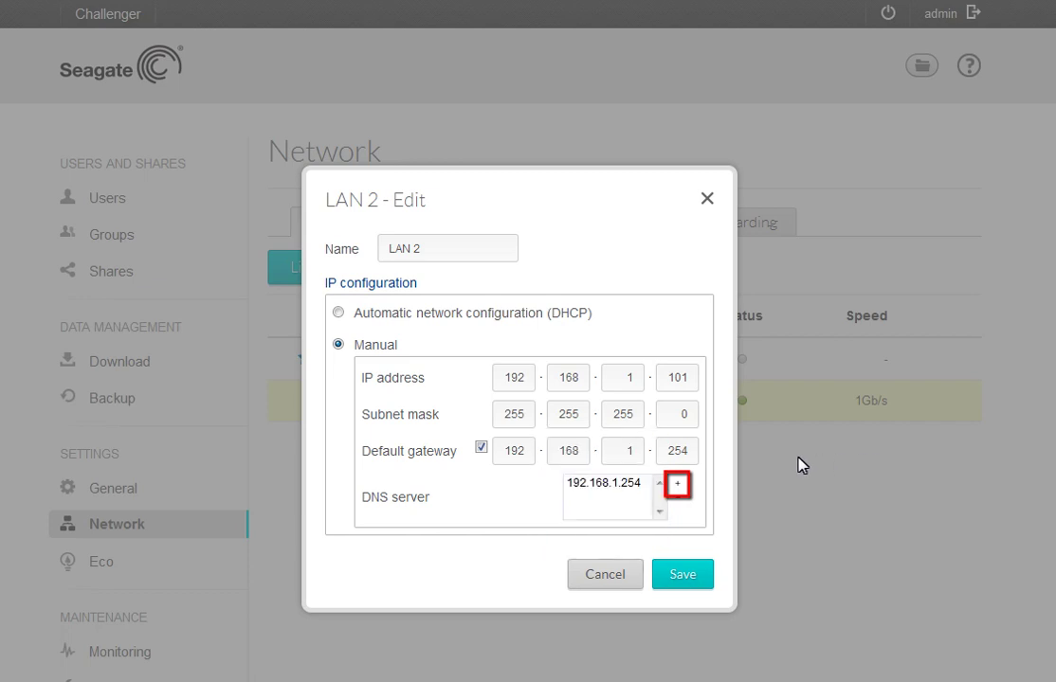
pyautogui.click(676, 485)
pyautogui.write('192.168.2.36')
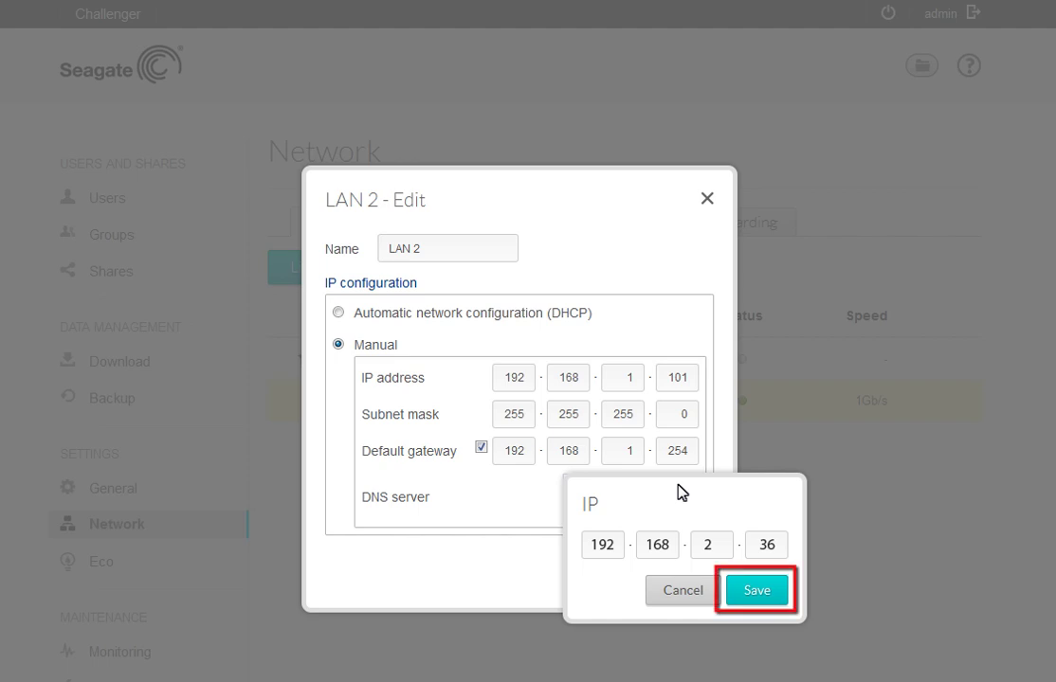
pyautogui.click(749, 587)
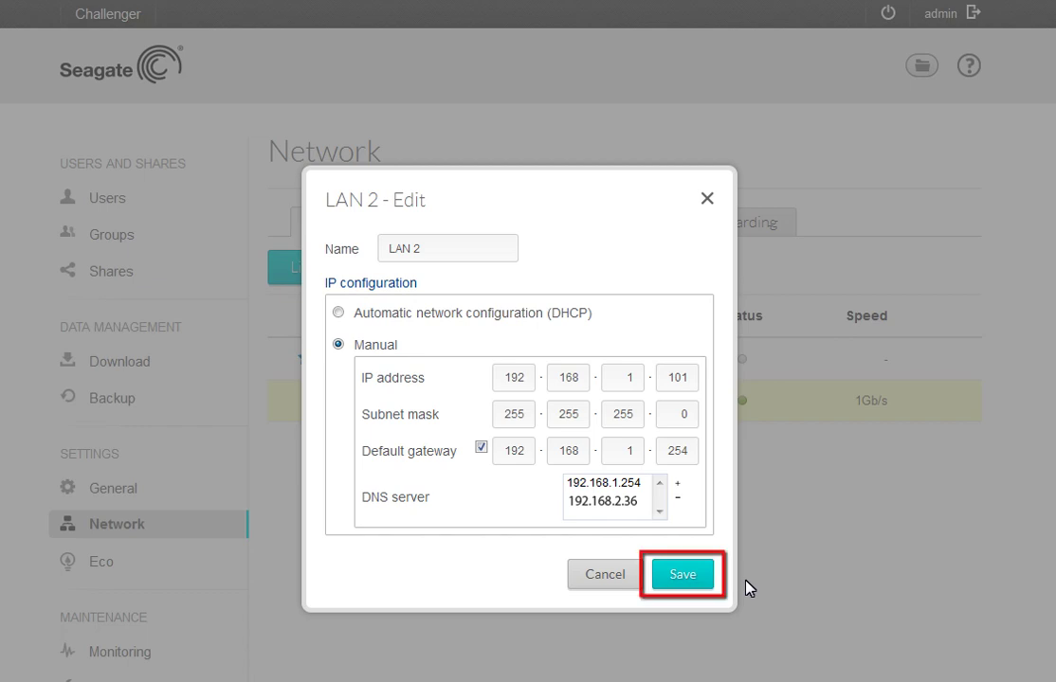
pyautogui.click(675, 575)
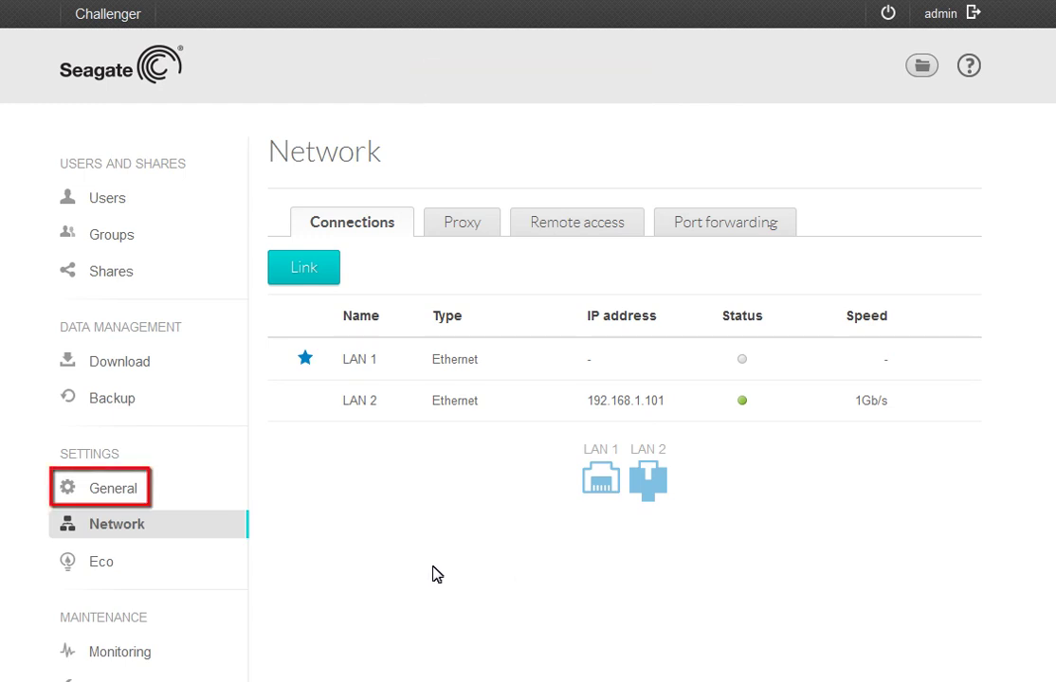
# In General settings, switch to Domain and join ADServer.com using server 192.168.2.36.
pyautogui.click(109, 486)
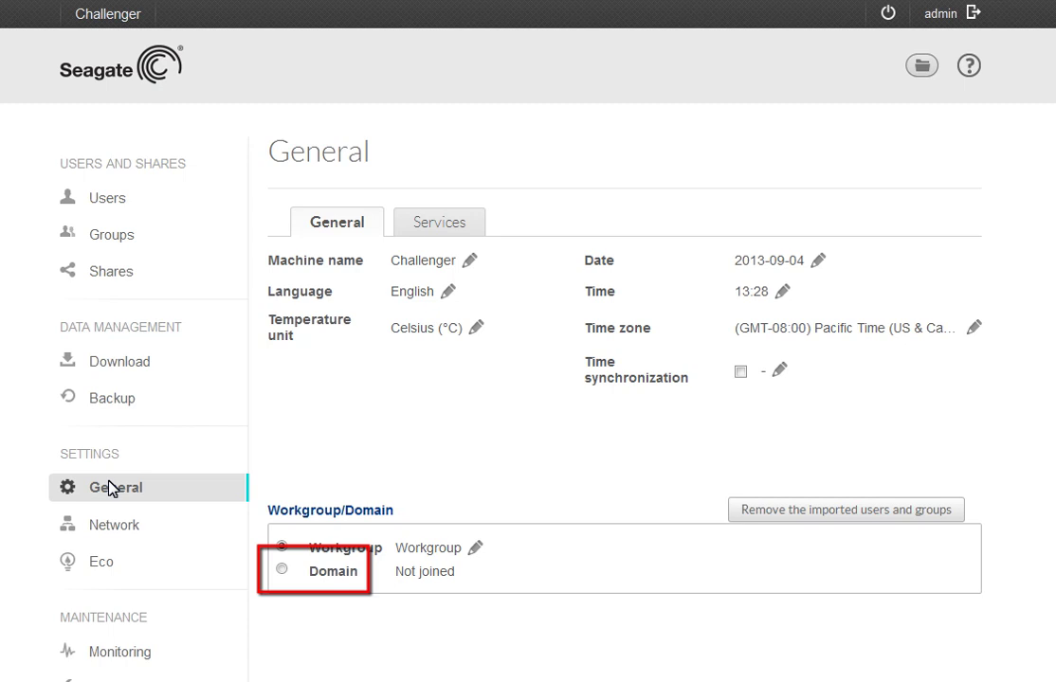
pyautogui.click(282, 569)
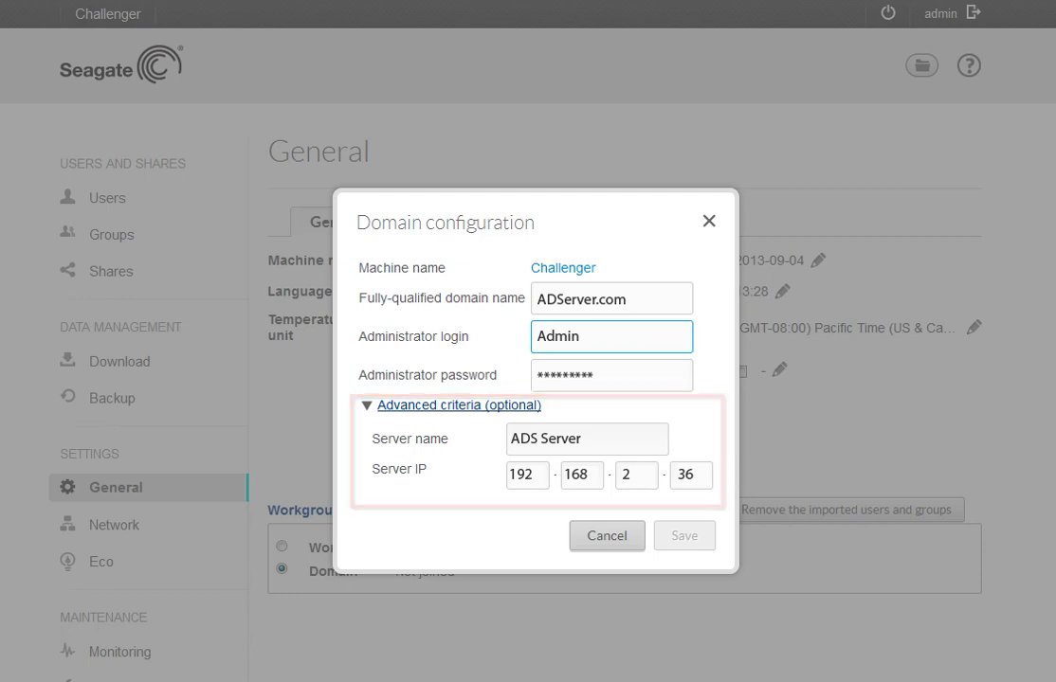
pyautogui.press('Tab')
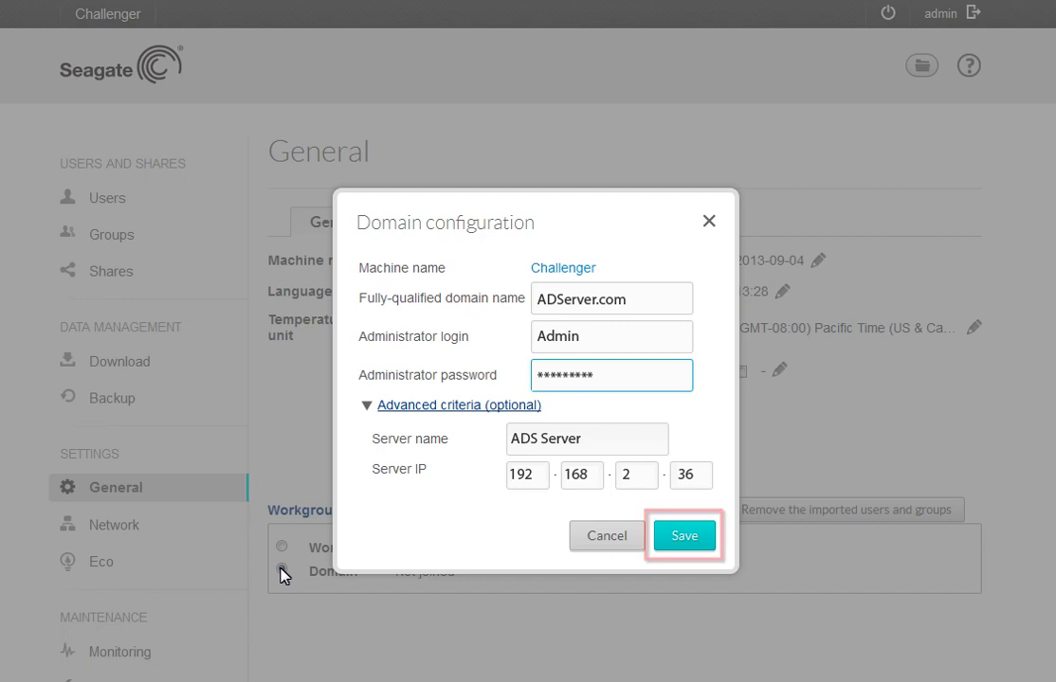
pyautogui.click(671, 533)
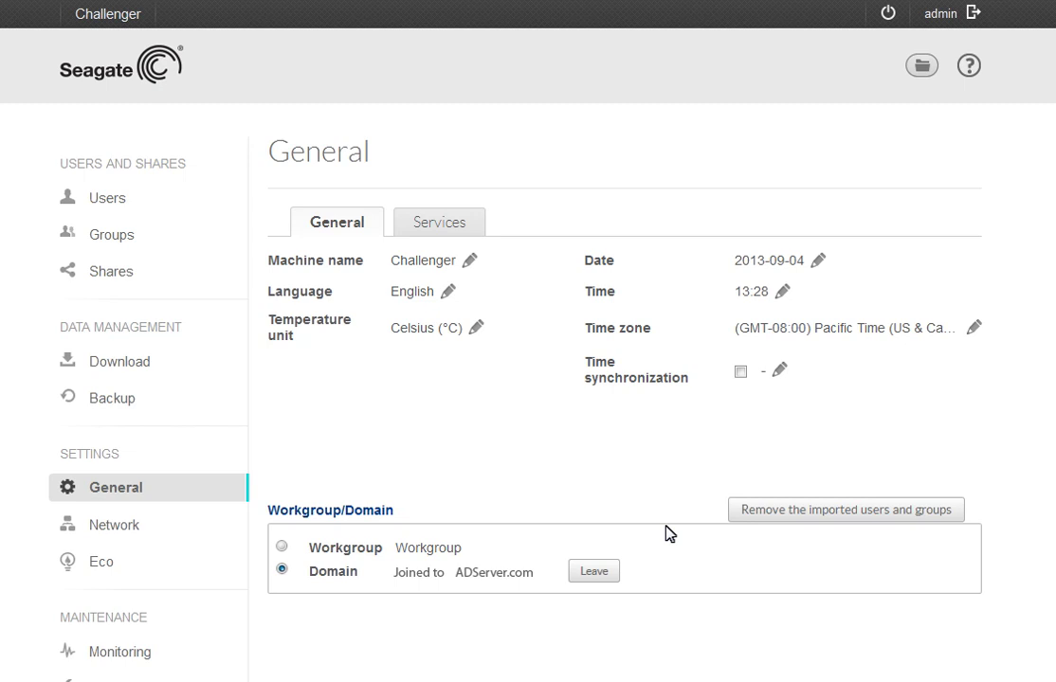
# Search the domain for user Arlie and import them into the Users list.
pyautogui.click(103, 203)
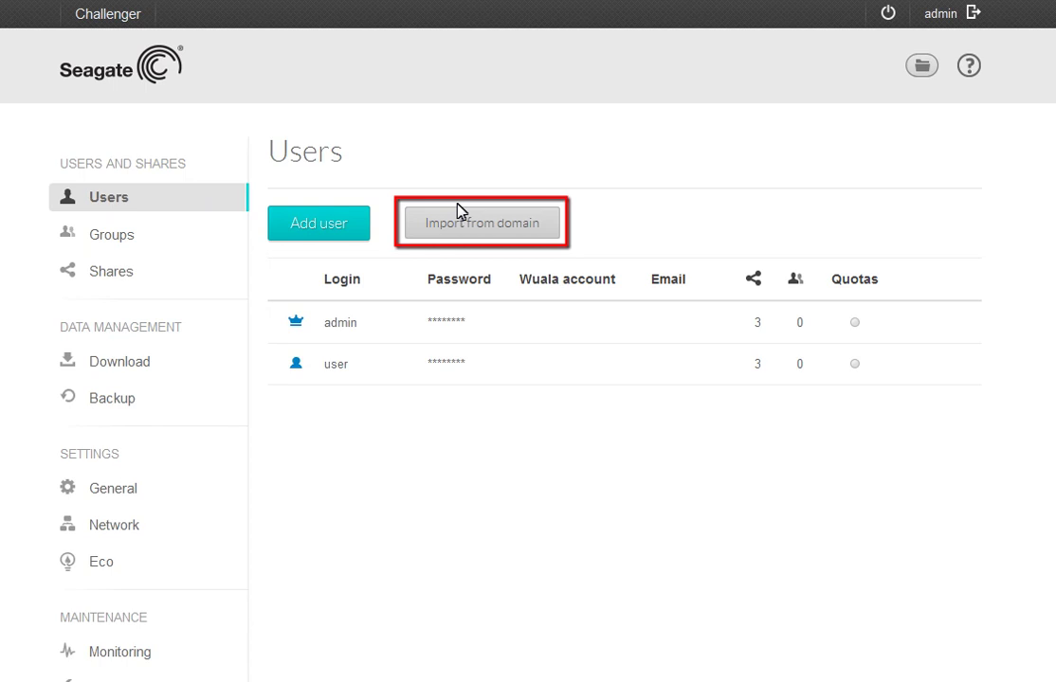
pyautogui.click(483, 218)
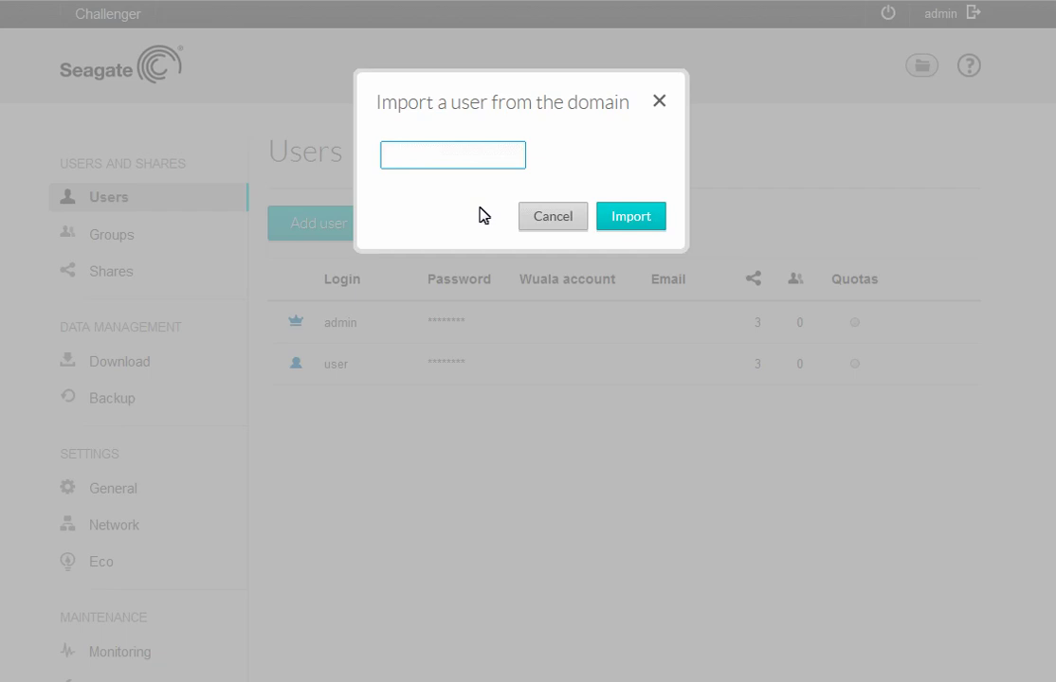
pyautogui.write('Arlie')
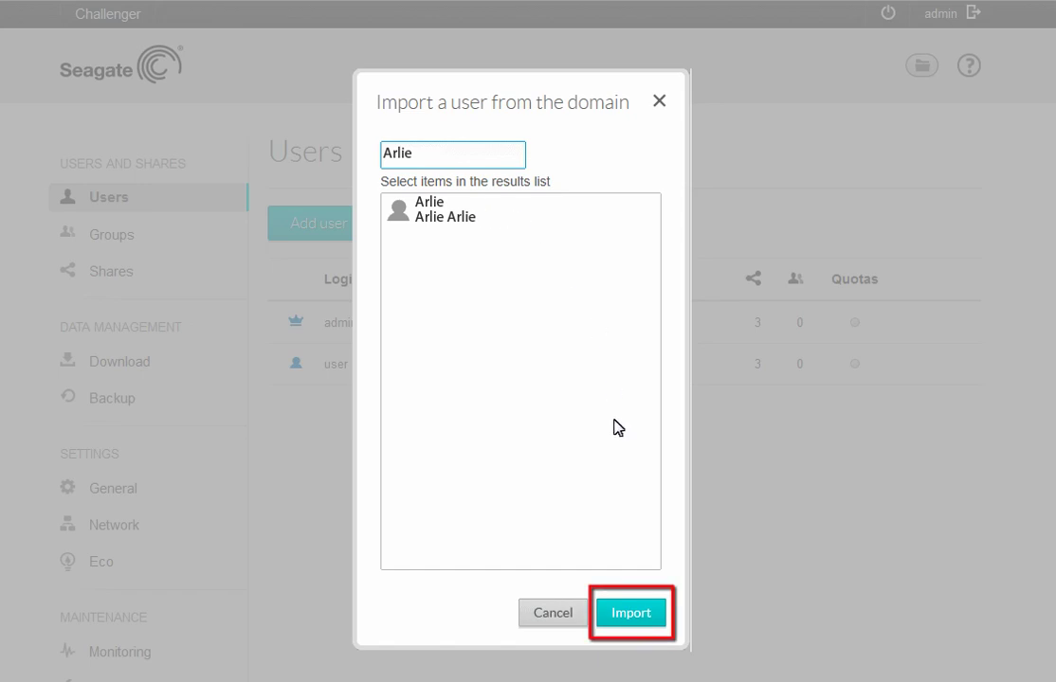
pyautogui.click(625, 613)
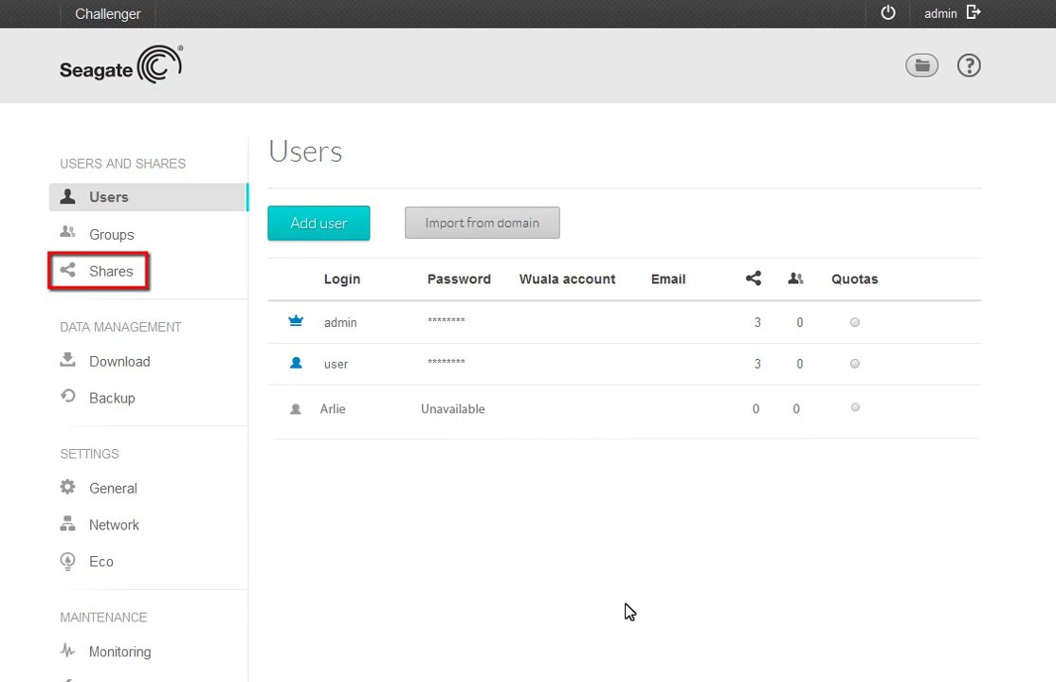
# From Shares, open the ADSFolder access list showing its two users.
pyautogui.click(110, 275)
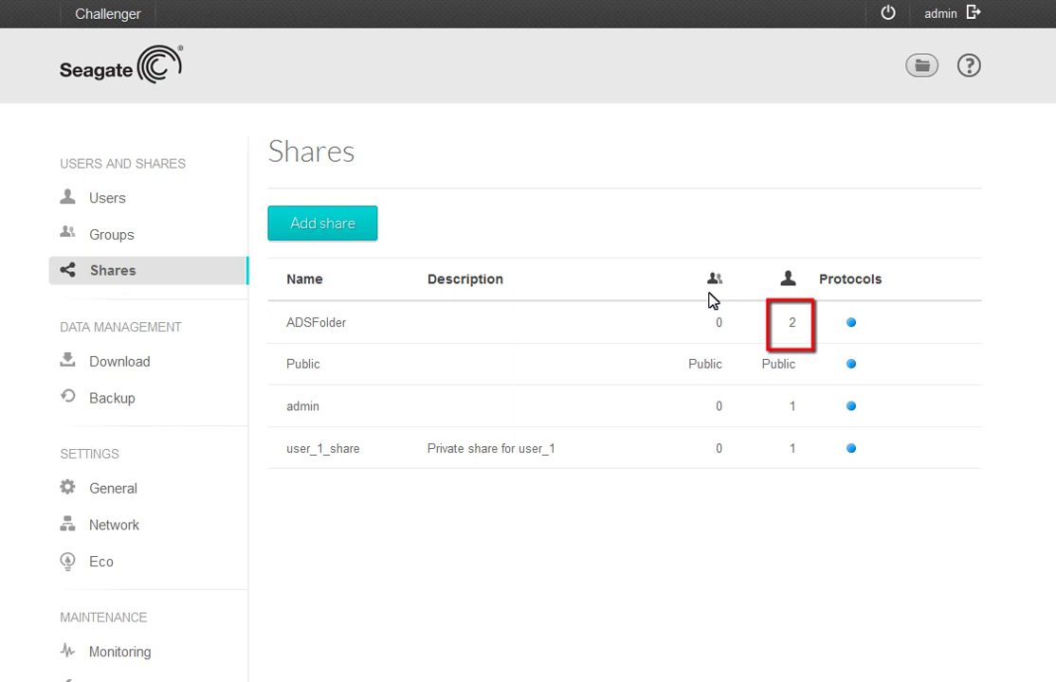
pyautogui.click(786, 323)
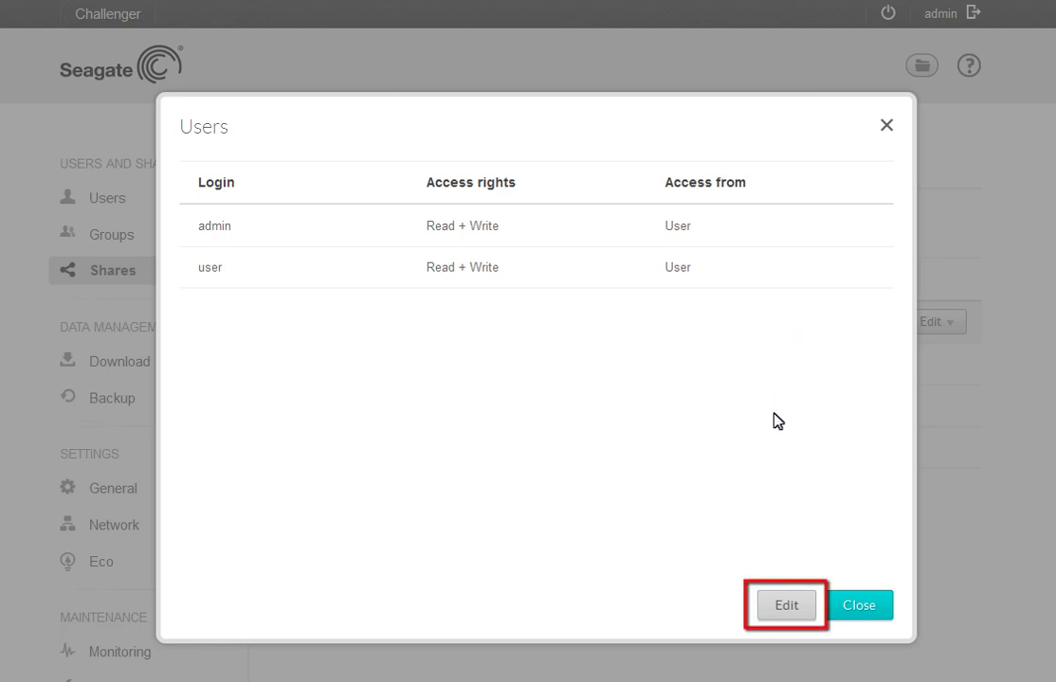
# Add Arlie to ADSFolder's Read + Write access and close the Users dialog.
pyautogui.click(772, 606)
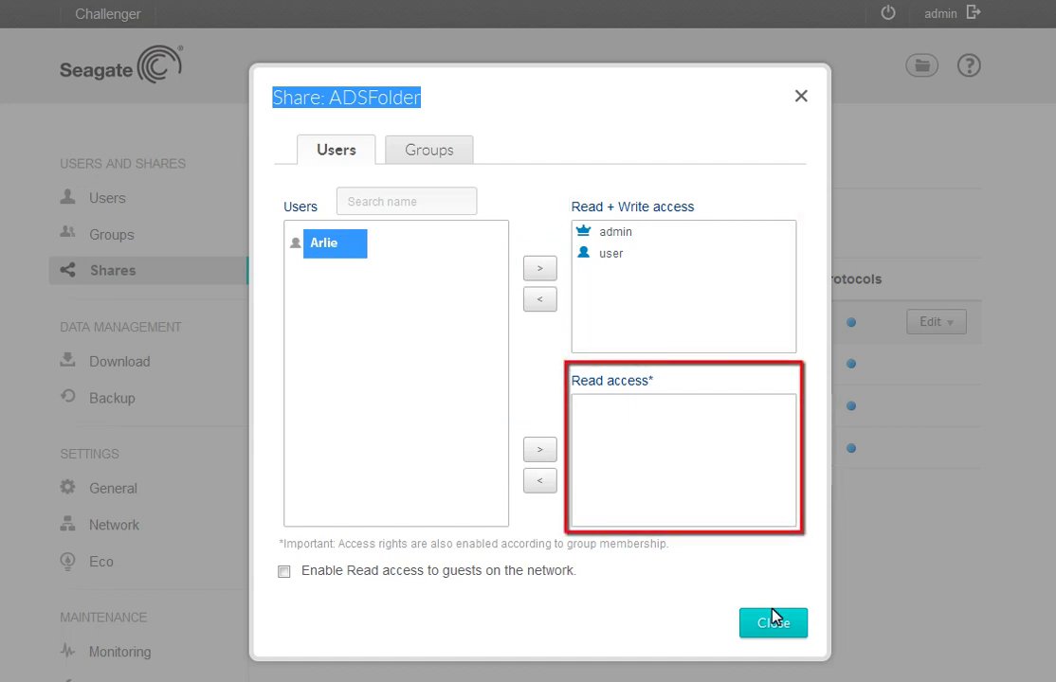
pyautogui.click(534, 258)
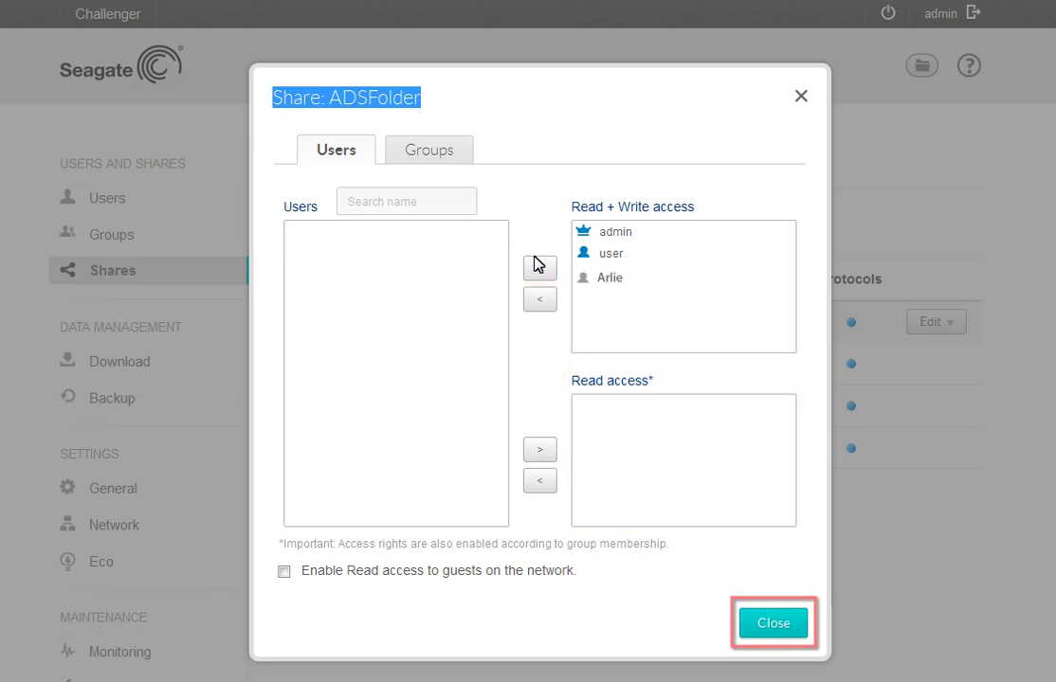
pyautogui.click(763, 617)
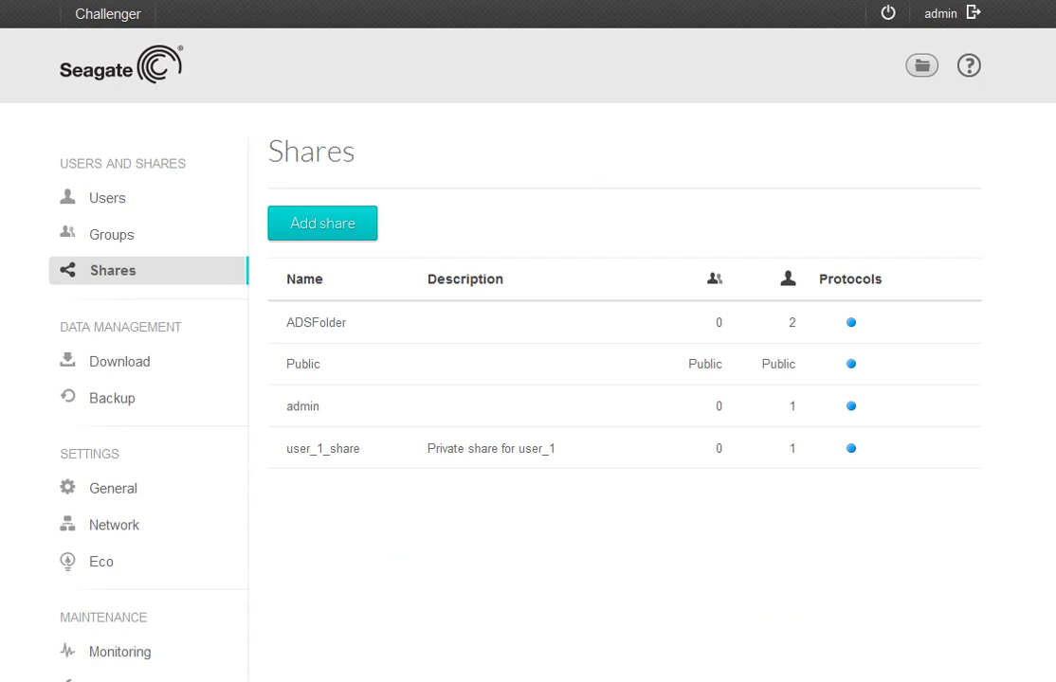